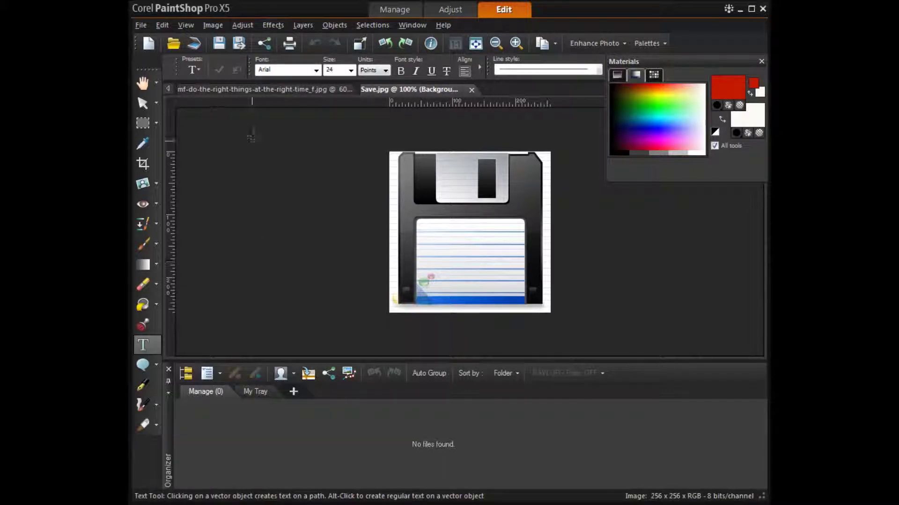
- Compare the Save.jpg floppy disk and clock images side by side, finishing on the clock photo
left_click(282, 87)
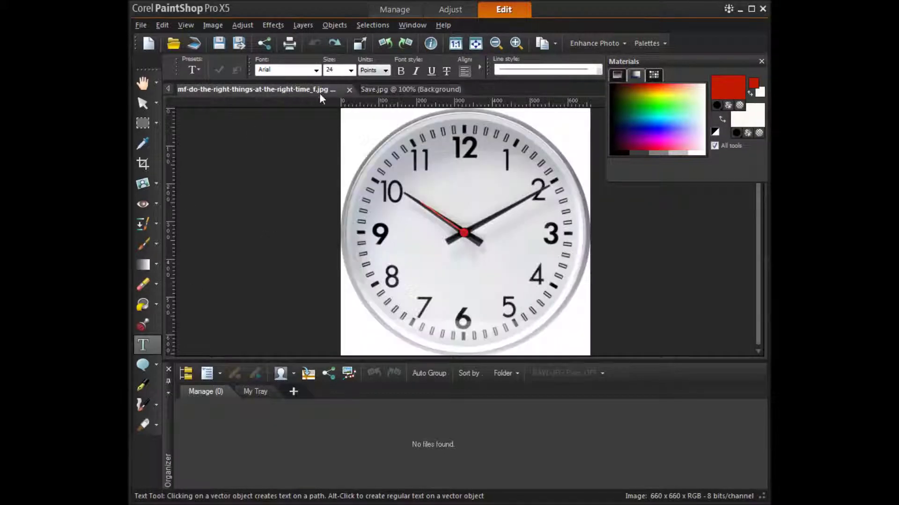
left_click(398, 88)
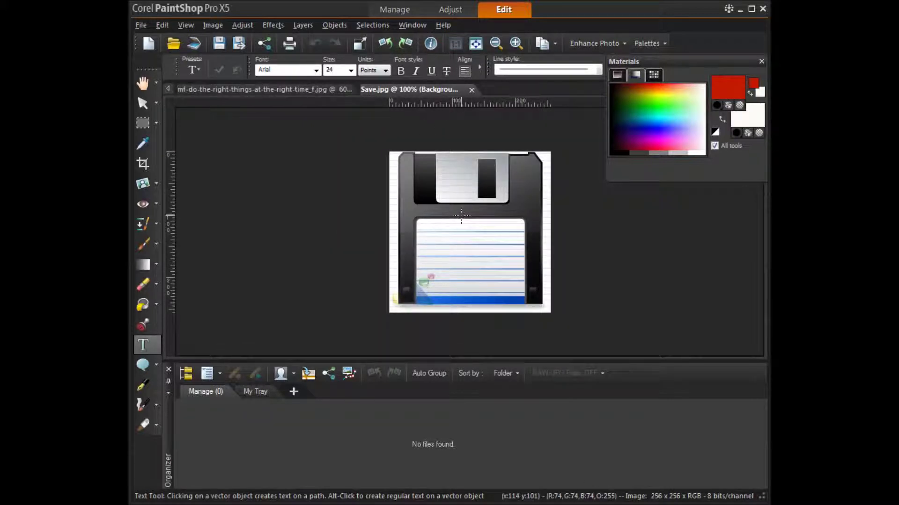
left_click(337, 91)
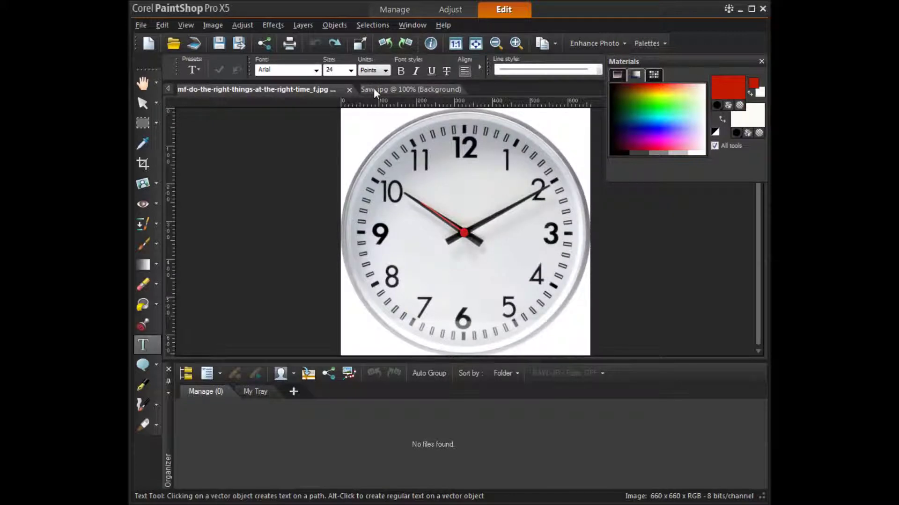
left_click(374, 91)
left_click(350, 87)
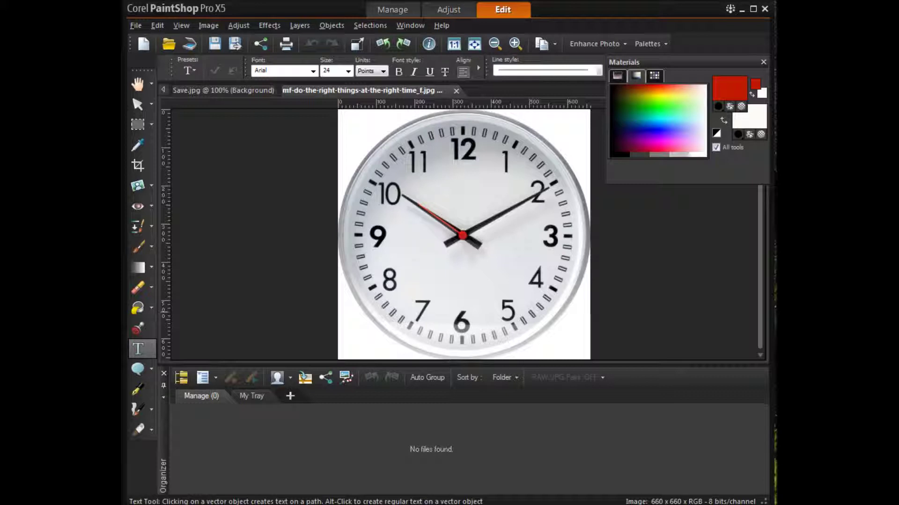
left_click(238, 91)
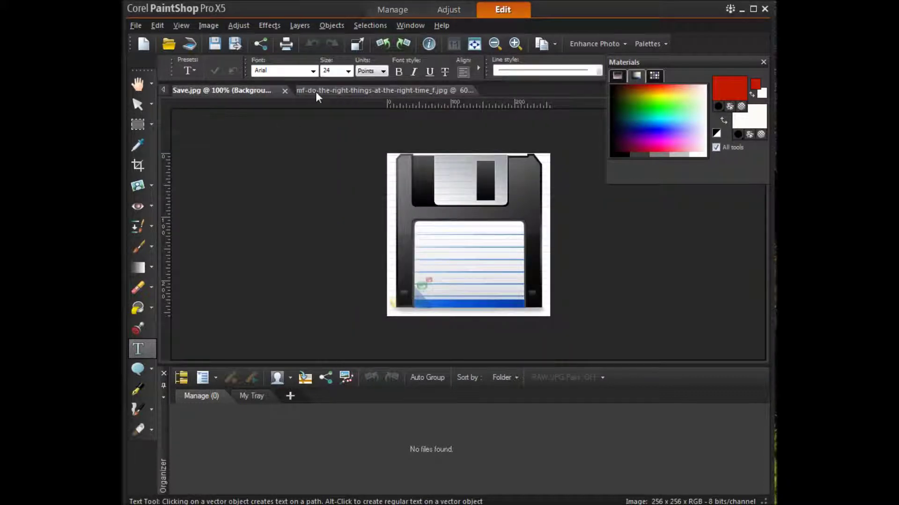
left_click(315, 92)
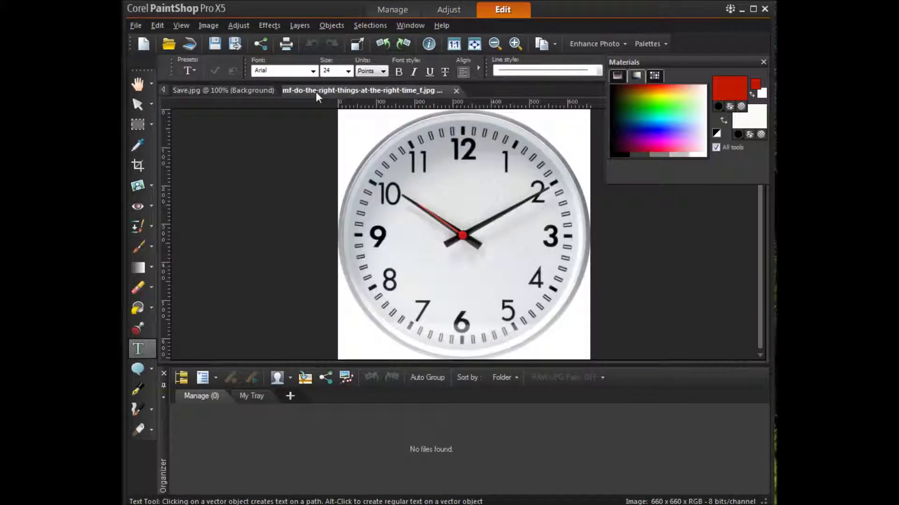
left_click(268, 91)
left_click(401, 90)
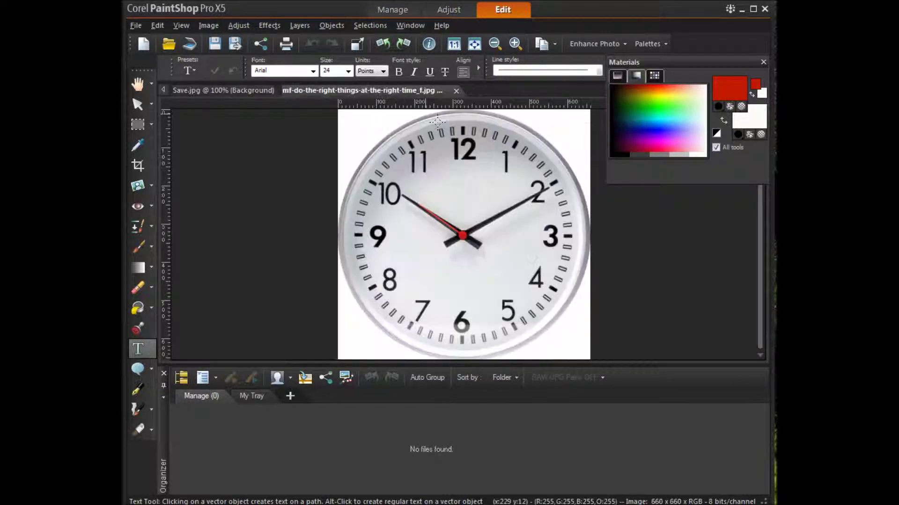
left_click(251, 91)
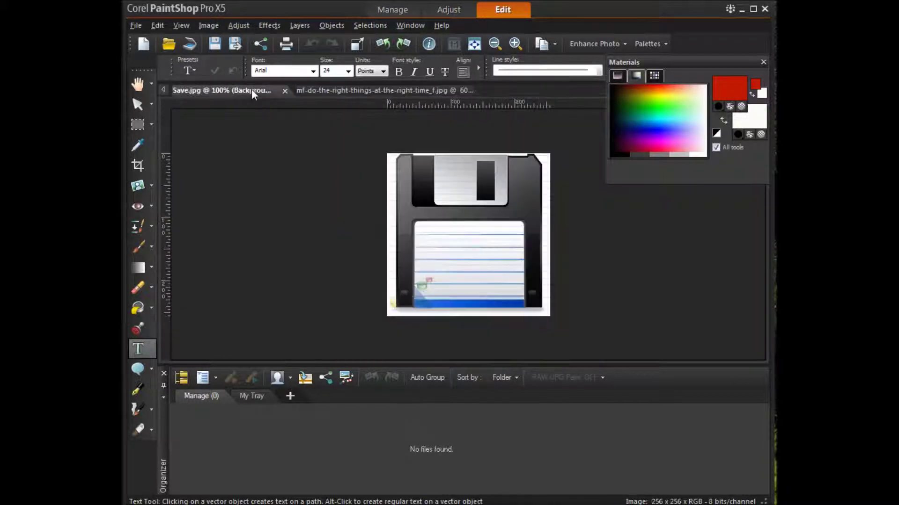
left_click(321, 89)
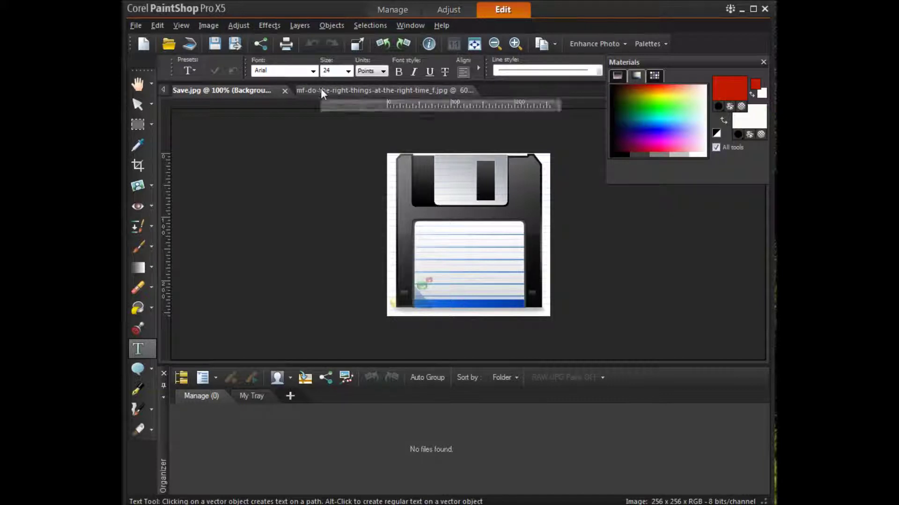
left_click(209, 25)
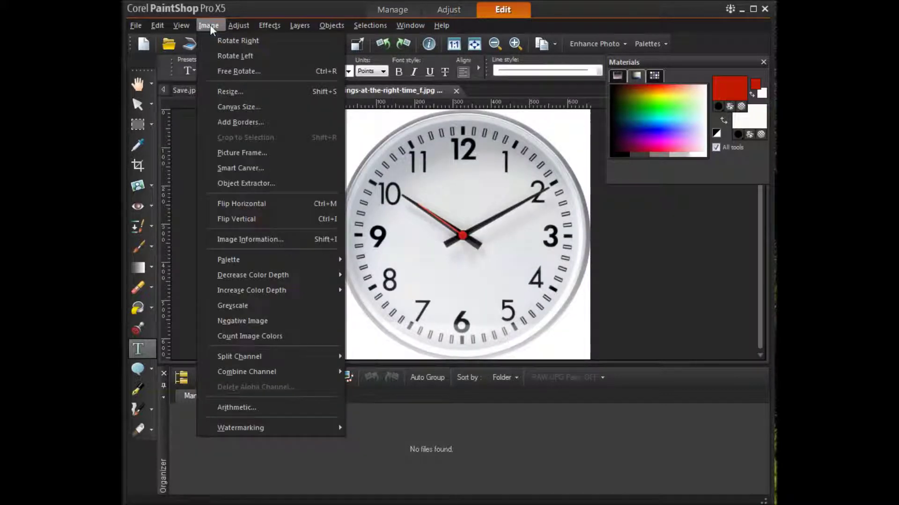
- Resize the clock photo to 25 percent (165 × 165 pixels), then compare it with the floppy disk
left_click(225, 91)
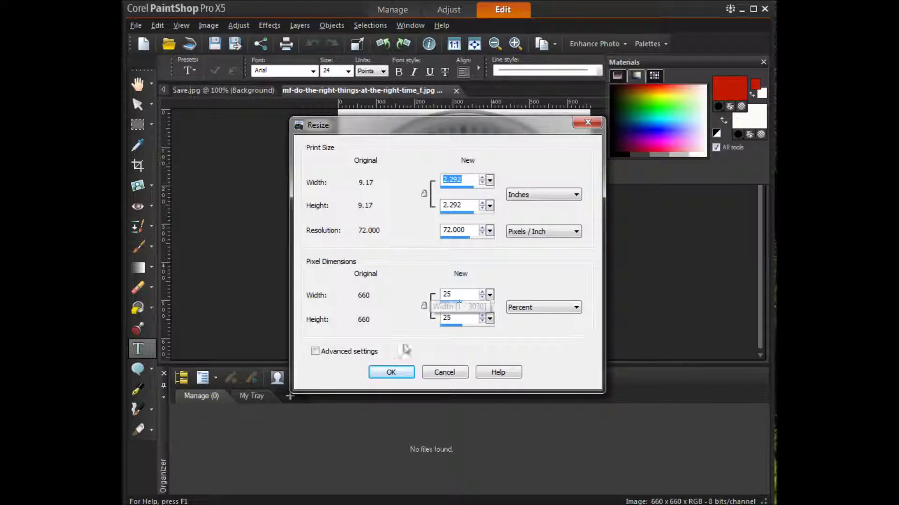
left_click(392, 373)
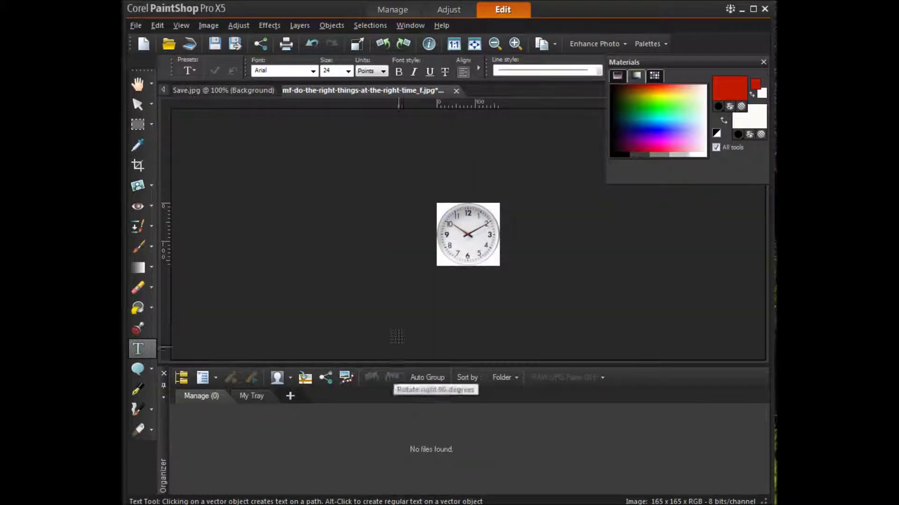
left_click(265, 91)
left_click(322, 89)
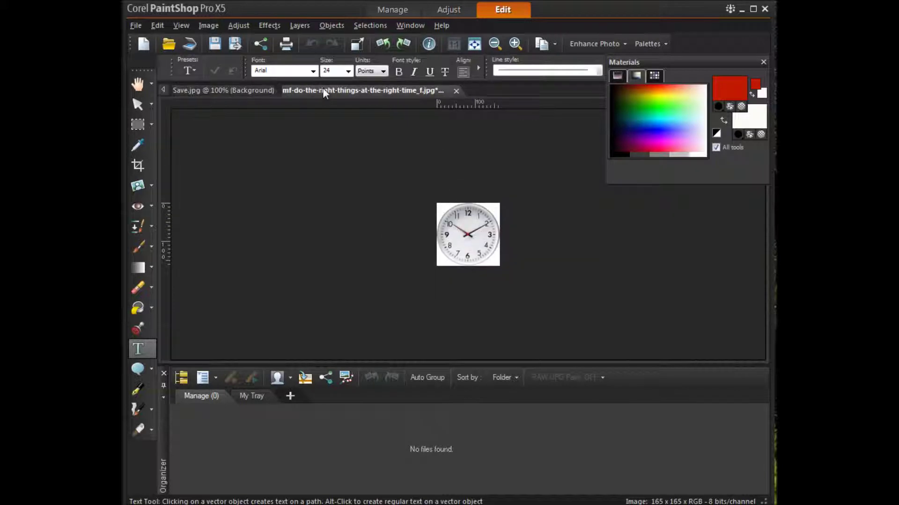
left_click(259, 90)
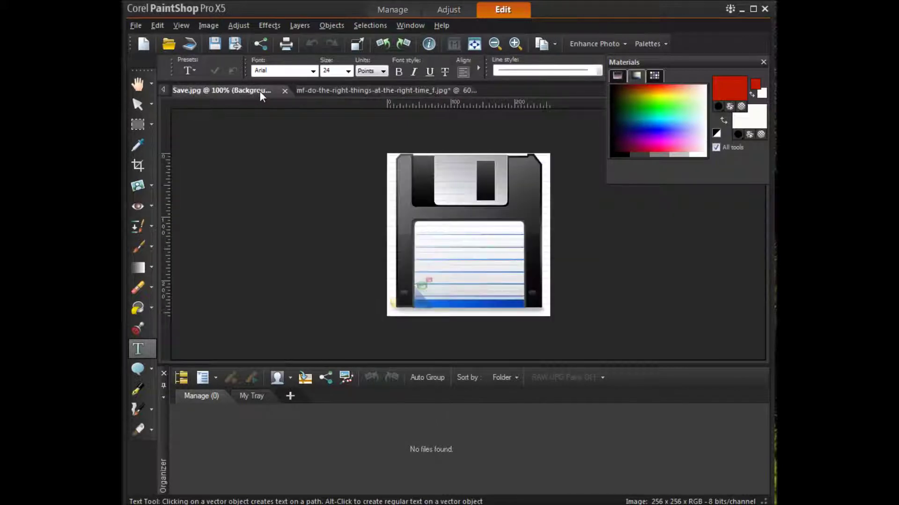
left_click(311, 89)
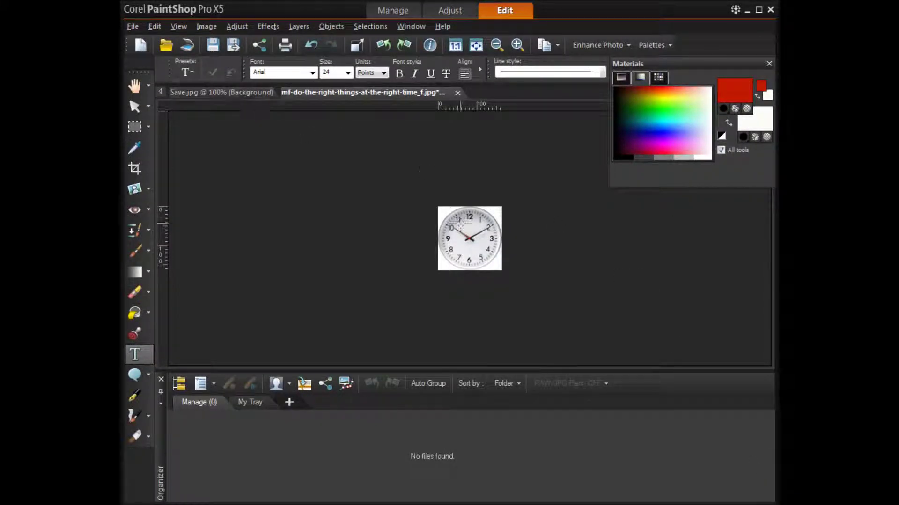
- Set the foreground colour to yellow (R 253, G 231, B 45) in the Materials palette
left_click(260, 93)
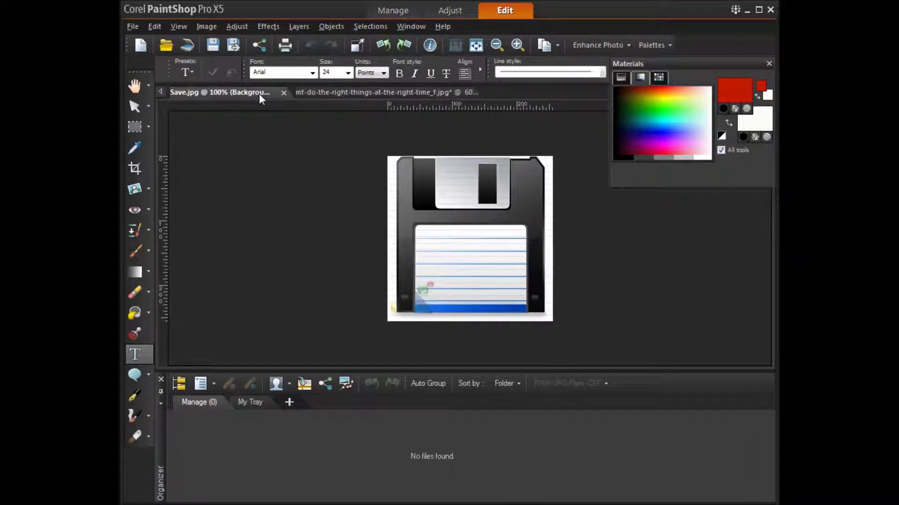
left_click(308, 94)
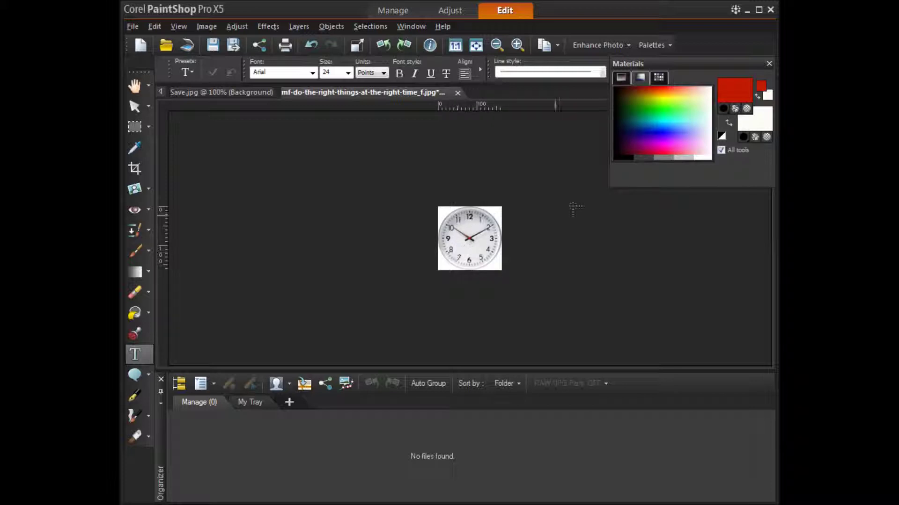
left_click(677, 91)
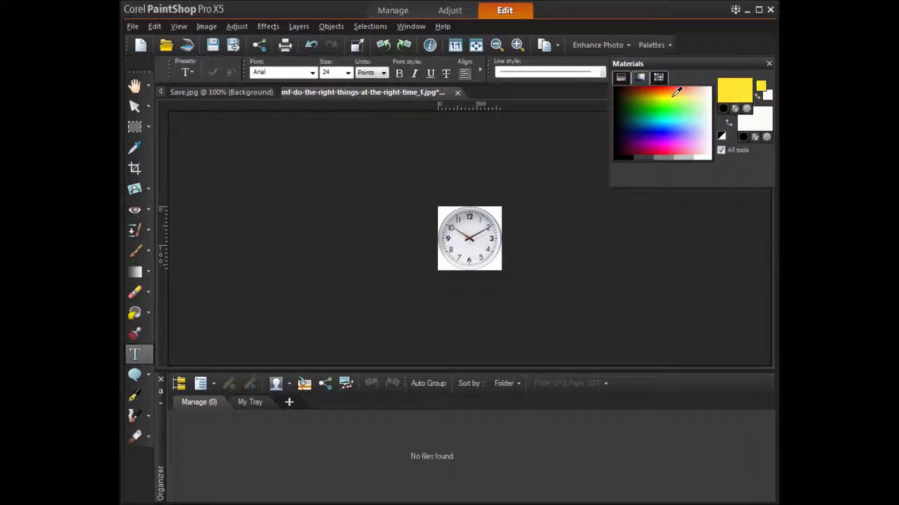
left_click(136, 315)
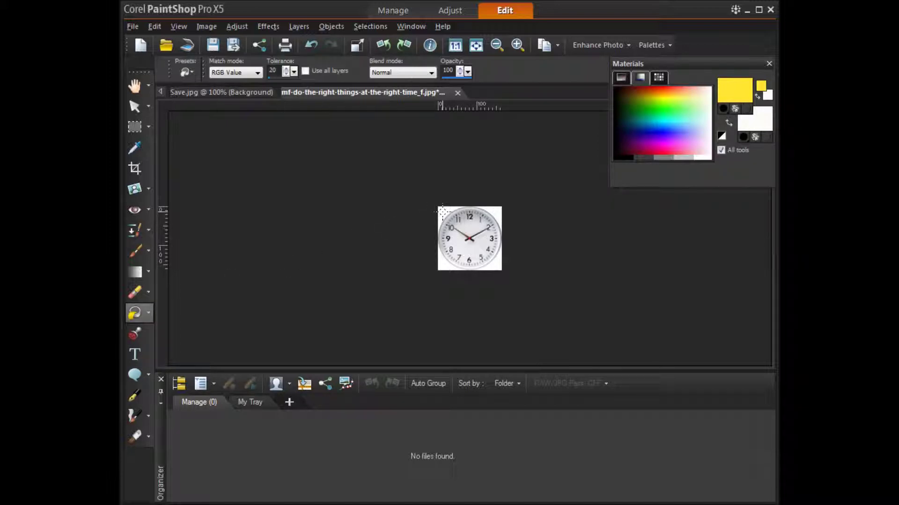
- Flood-fill the clock's white corners with yellow, then swap the foreground and background colours
left_click(442, 211)
left_click(496, 212)
left_click(497, 265)
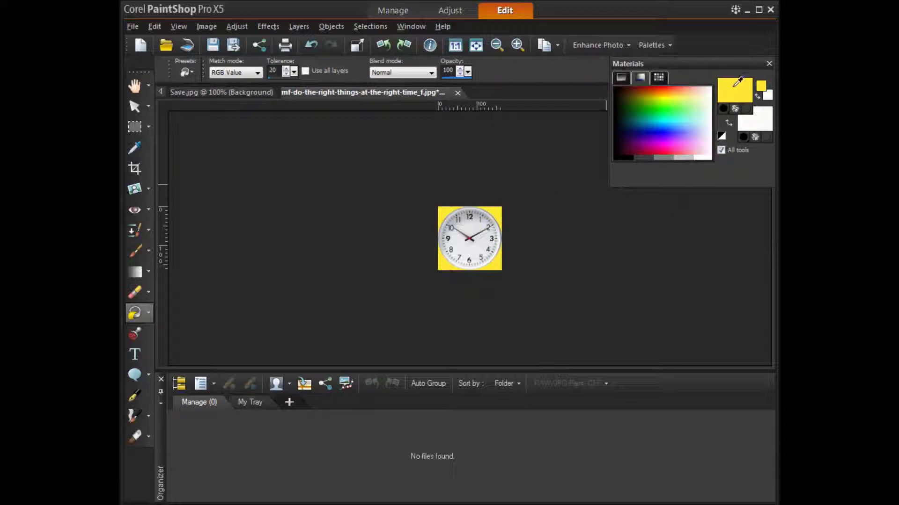
left_click(728, 125)
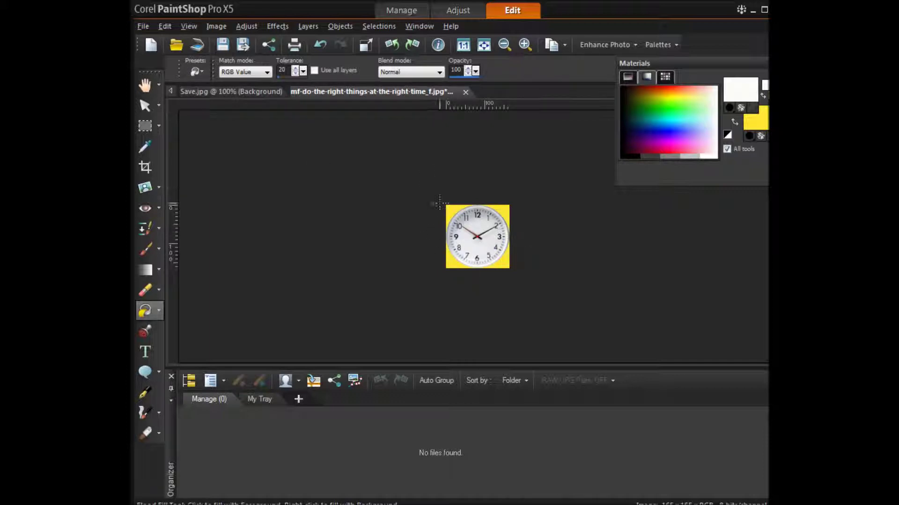
left_click(265, 92)
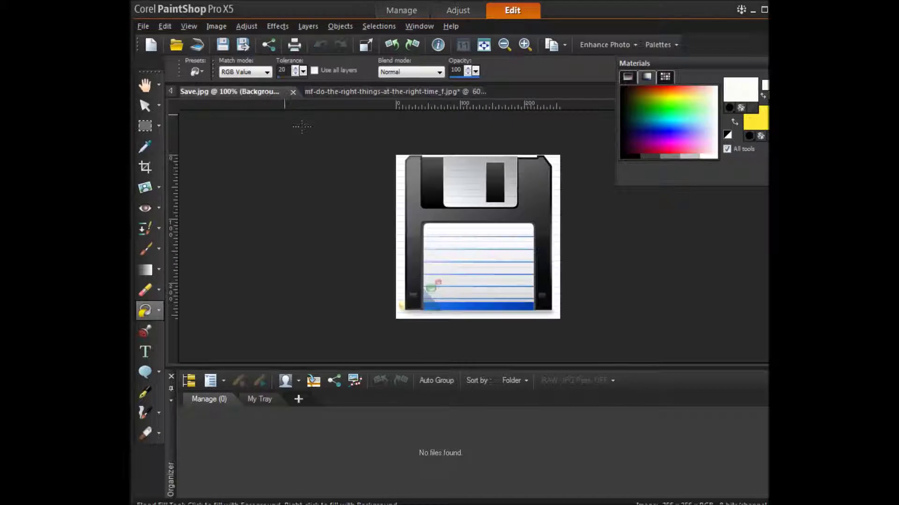
left_click(398, 91)
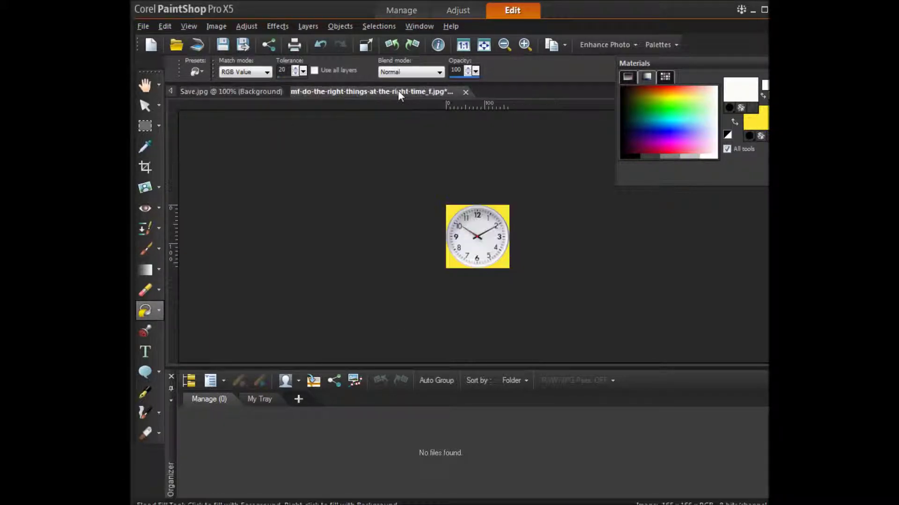
- Copy the clock and paste it as a transparent selection onto the floppy disk's lower label
left_click(164, 26)
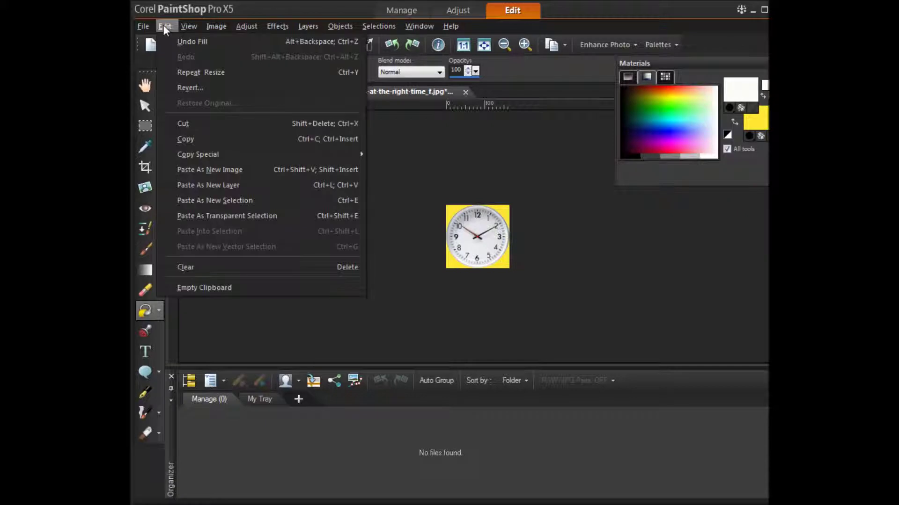
left_click(186, 139)
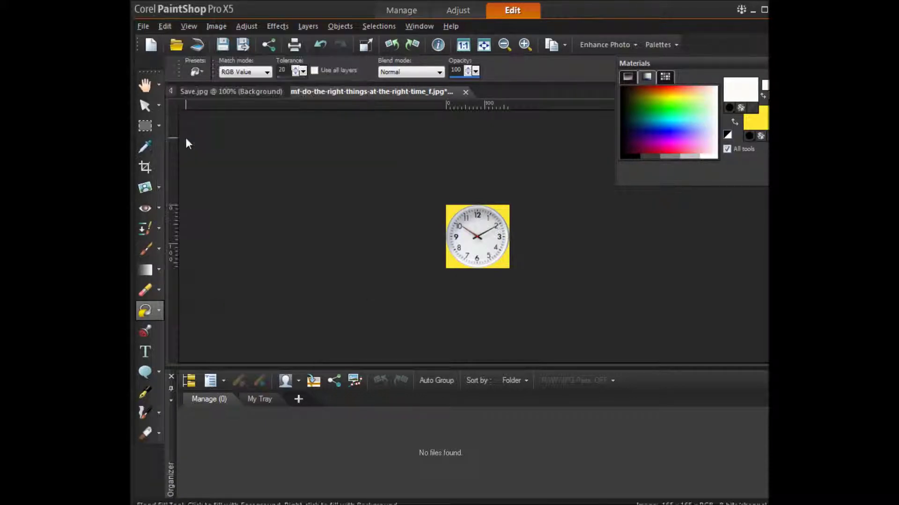
left_click(244, 92)
left_click(166, 27)
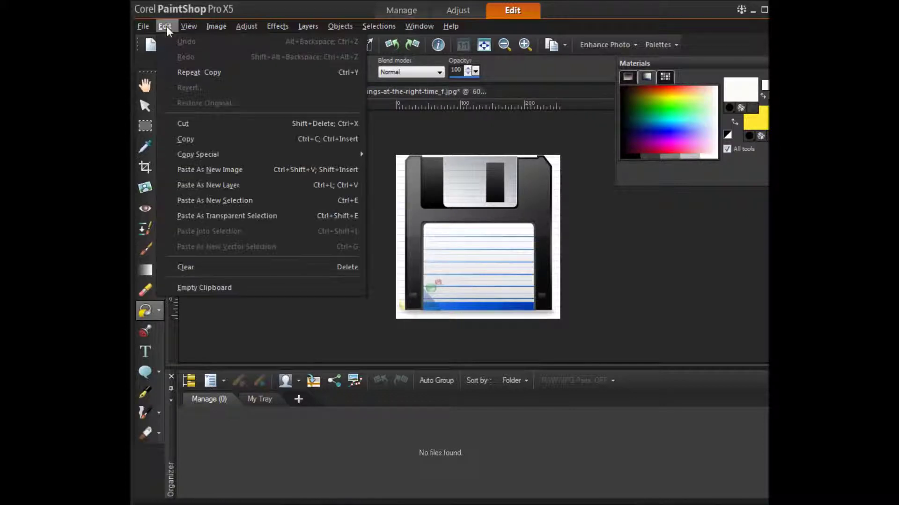
left_click(219, 216)
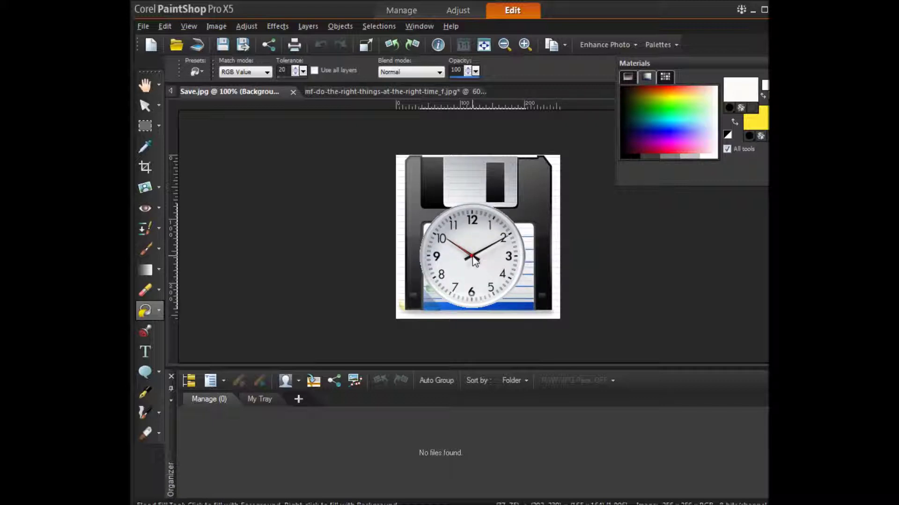
left_click(474, 260)
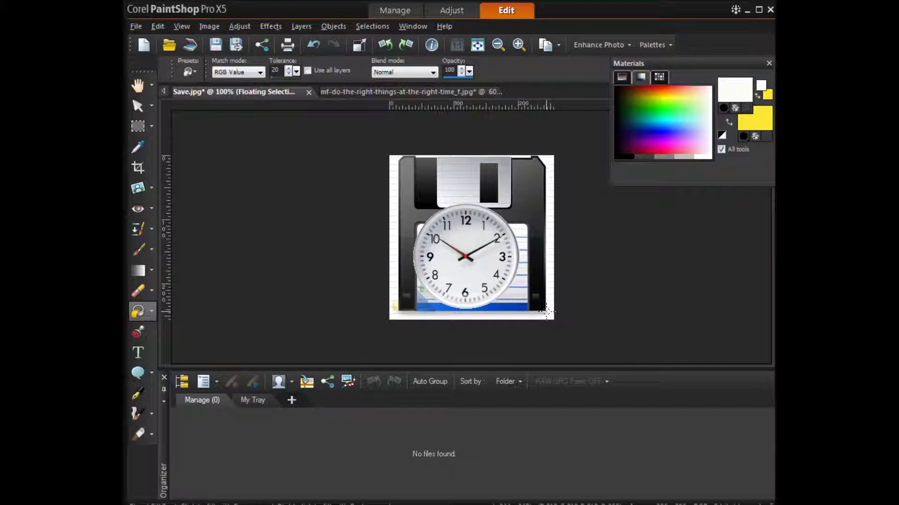
- Add red text reading 'Saving Tim' near the floppy disk's top-left corner
left_click(141, 354)
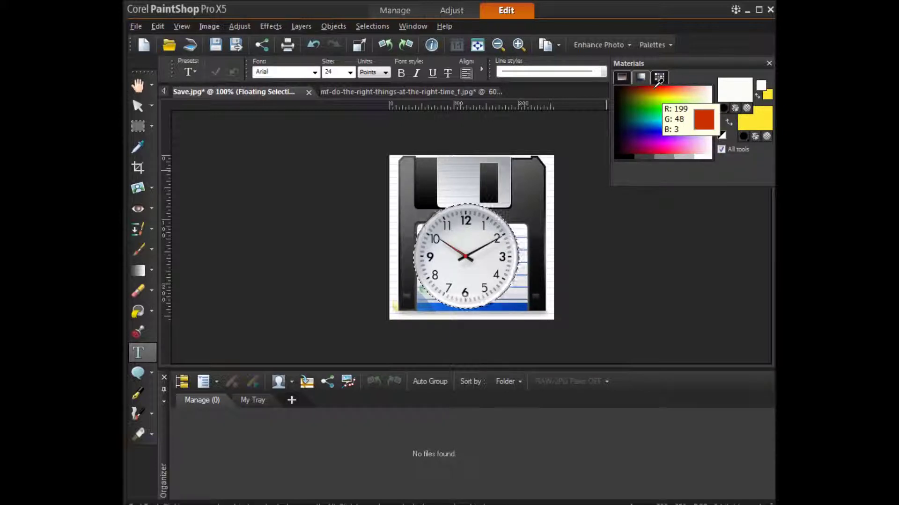
left_click(654, 83)
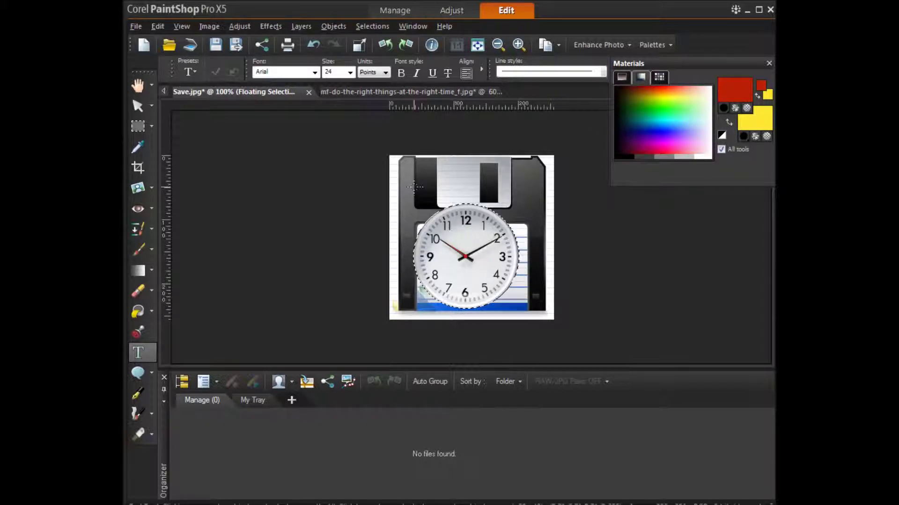
left_click(398, 185)
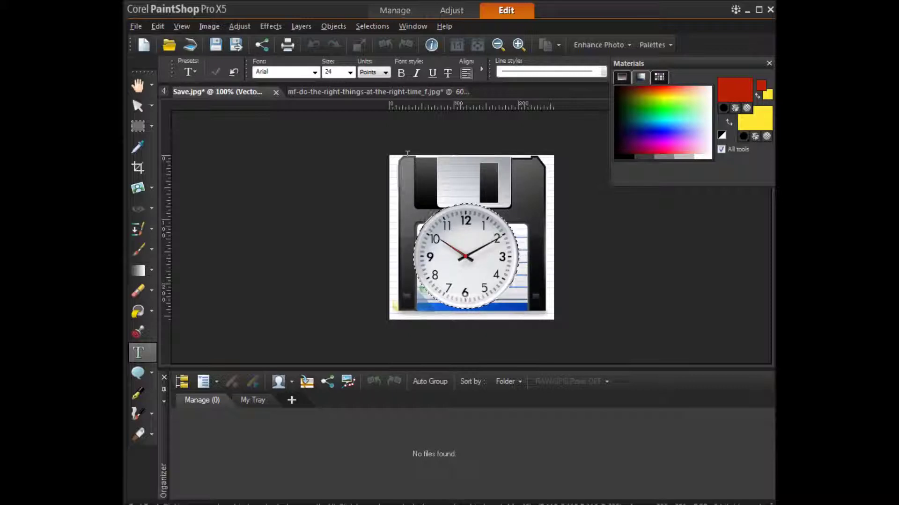
type("Saving")
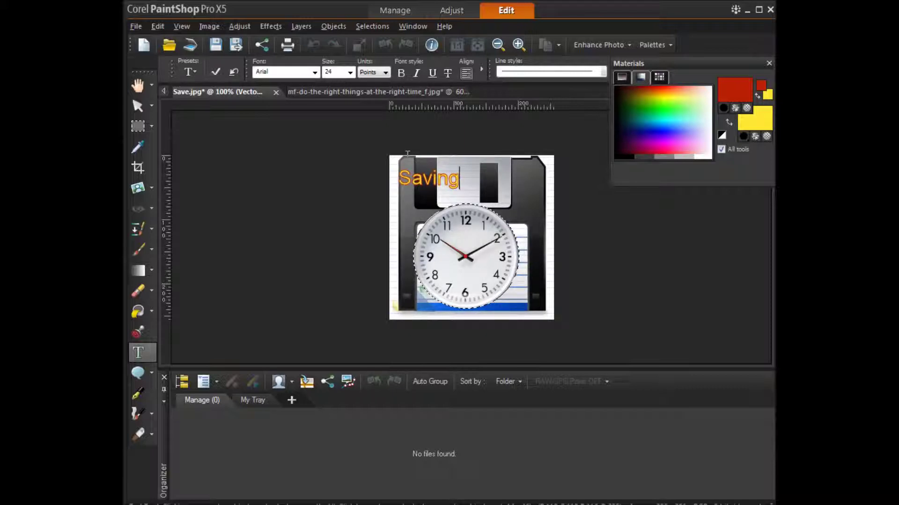
type(" Time")
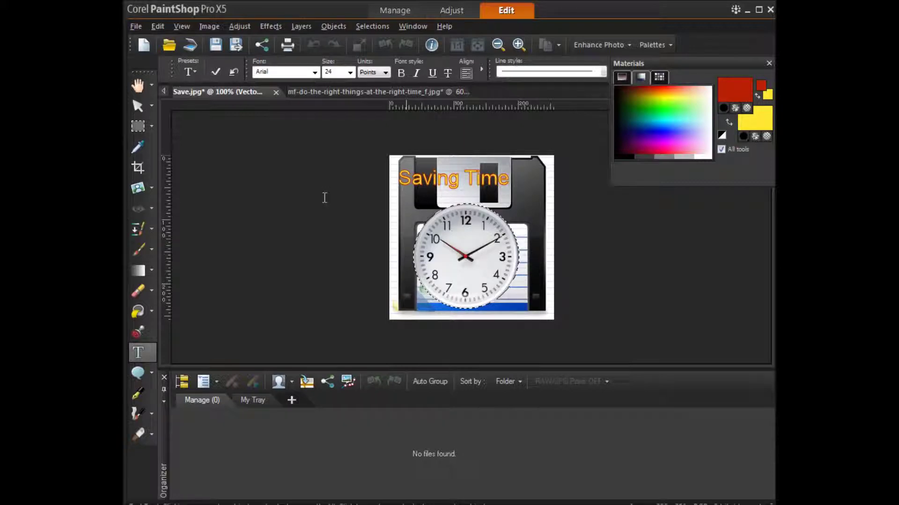
- Save the composite as Saving Time.jpg, replacing the existing file and flattening it
left_click(136, 26)
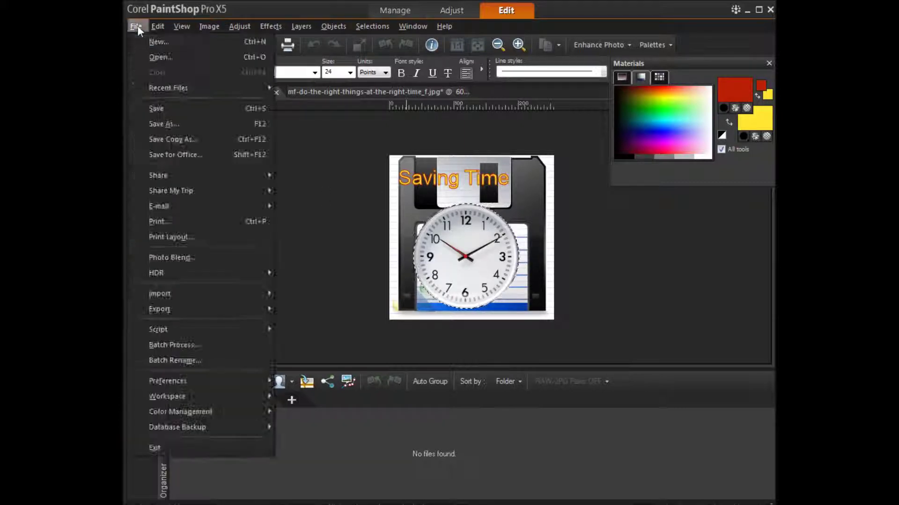
left_click(167, 124)
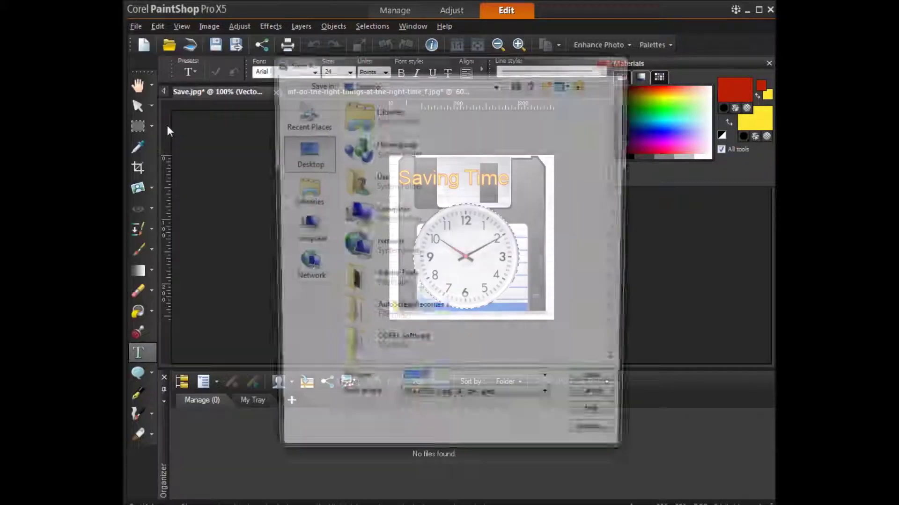
left_click(415, 385)
key("BackSpace")
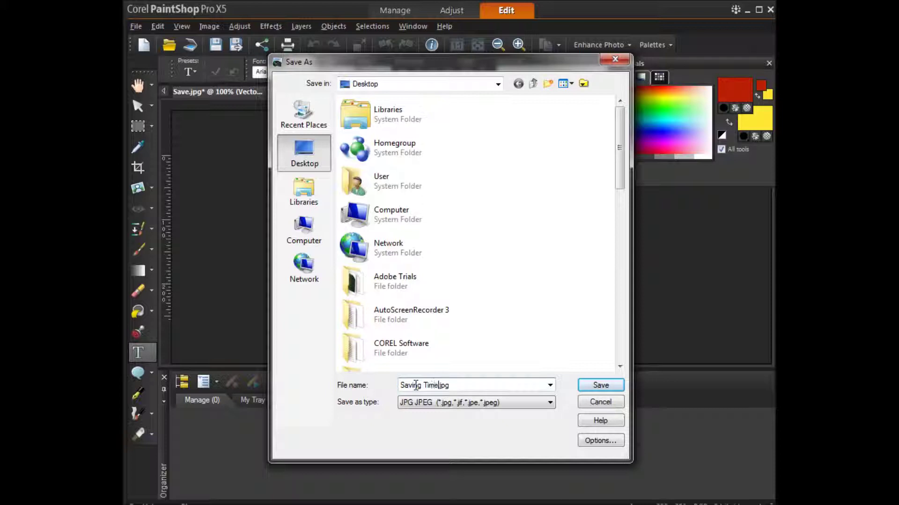
left_click(600, 385)
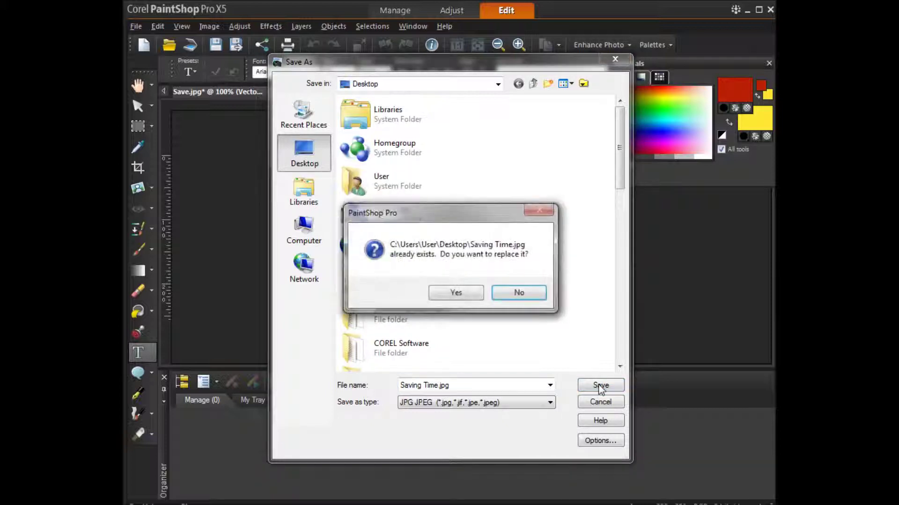
left_click(457, 293)
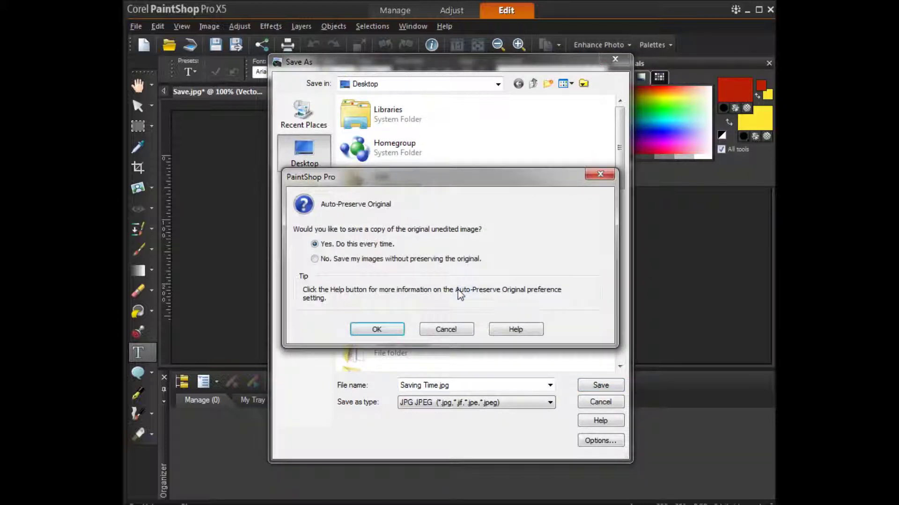
left_click(378, 327)
left_click(495, 297)
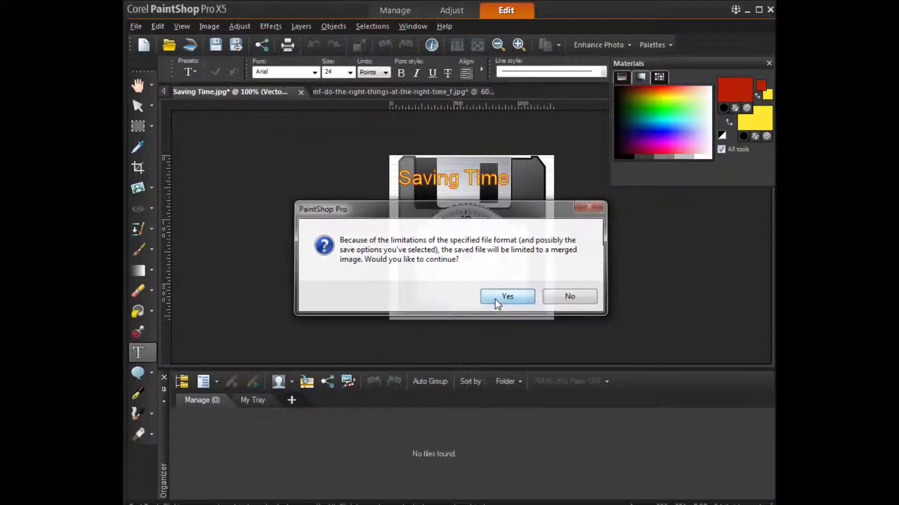
- Deselect the text and review the Saving Time composite against the clock and floppy source images
right_click(472, 352)
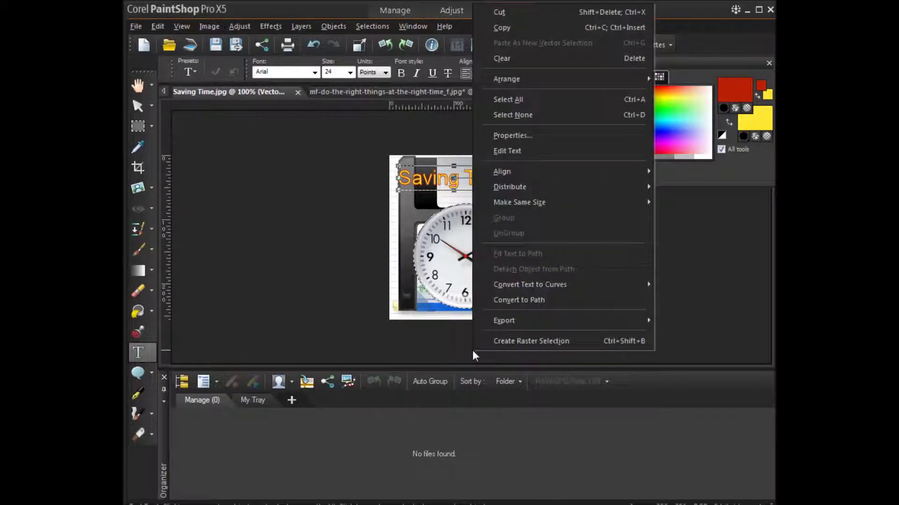
left_click(472, 352)
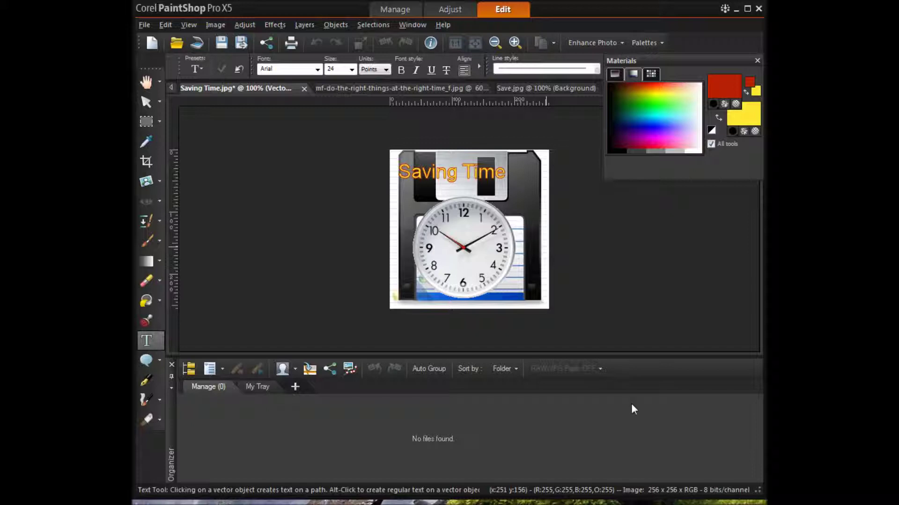
left_click(545, 88)
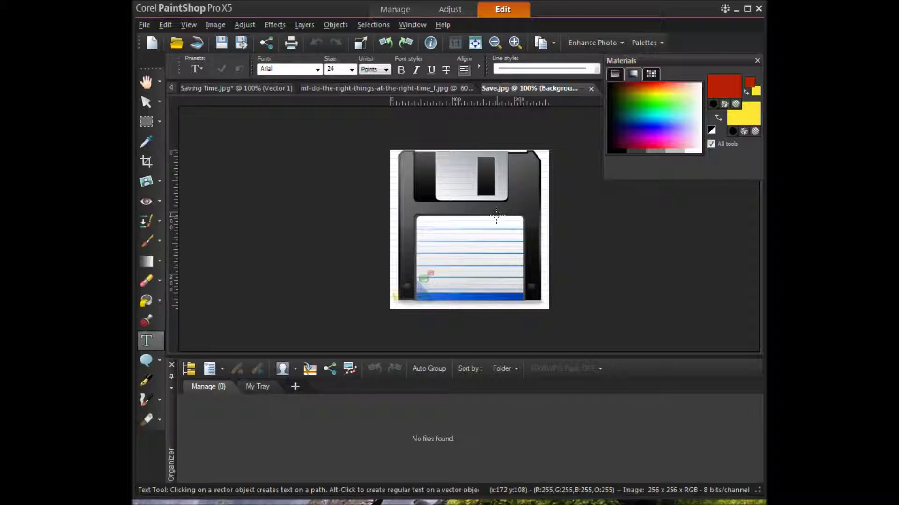
left_click(425, 89)
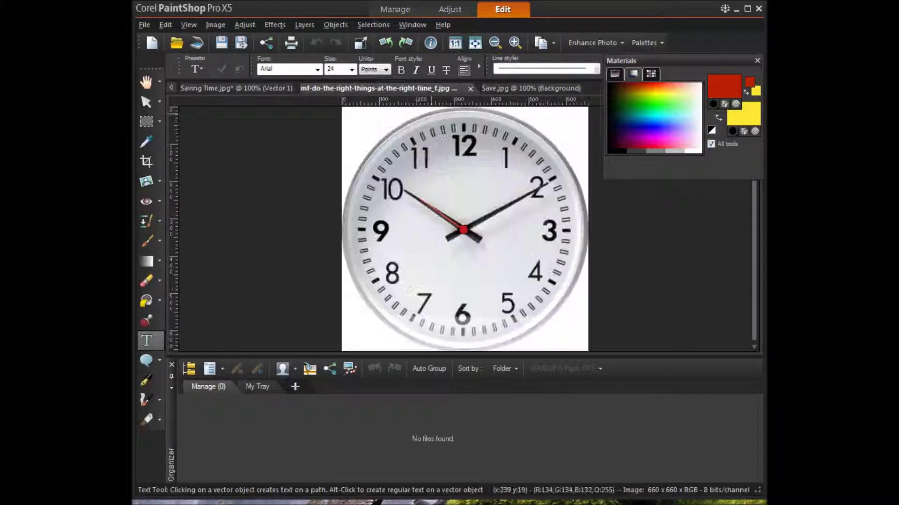
left_click(270, 89)
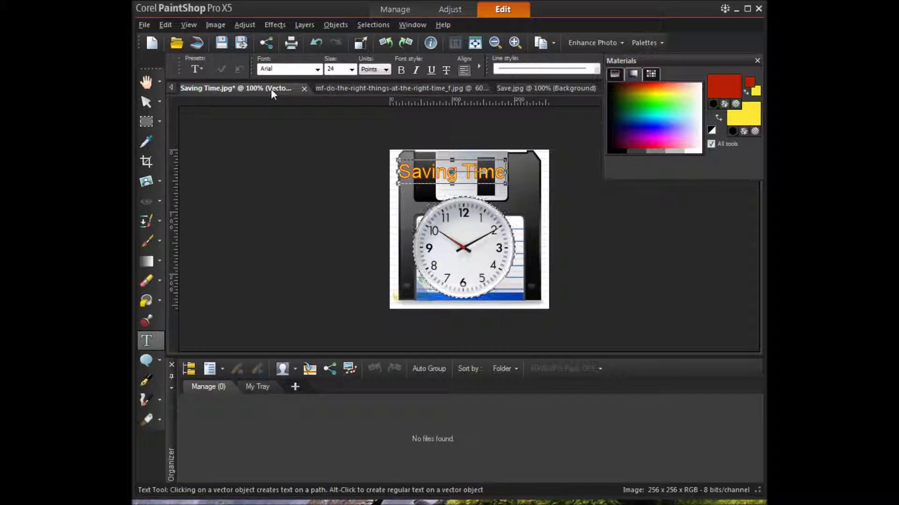
left_click(400, 86)
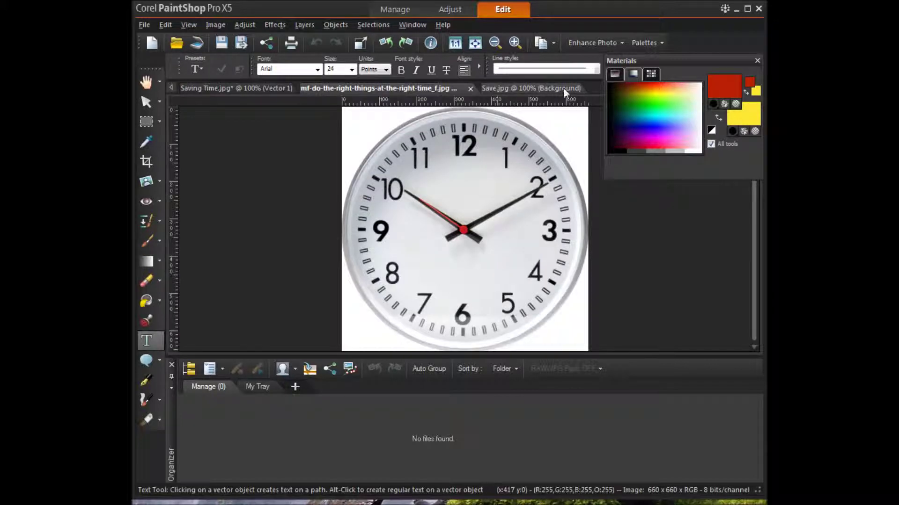
left_click(563, 88)
left_click(234, 88)
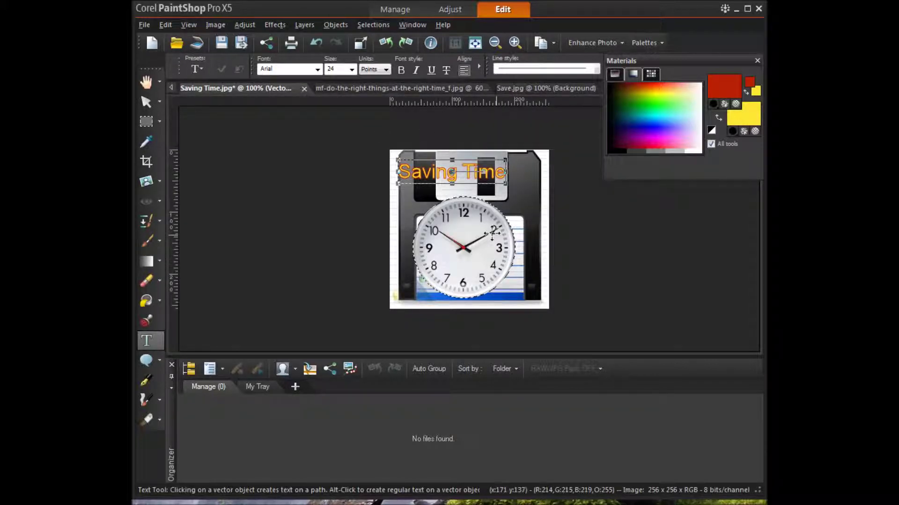
left_click(581, 257)
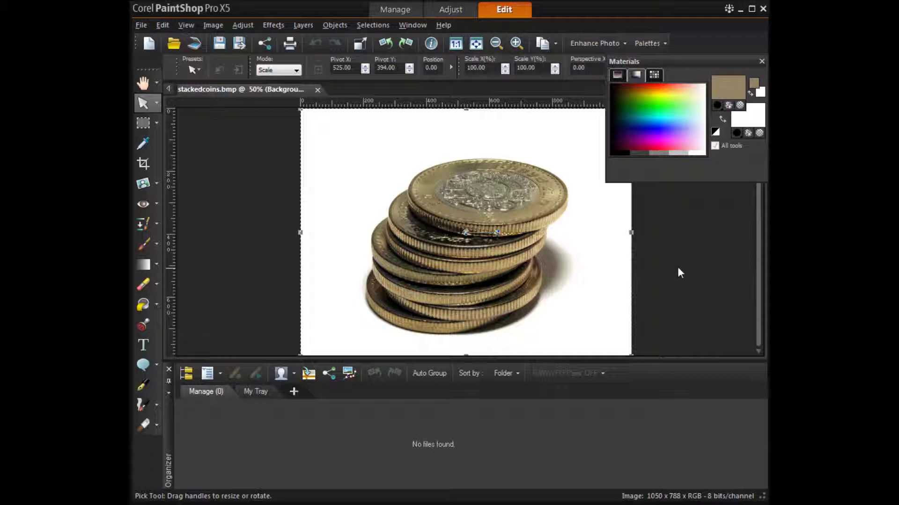
- Rectangle-select the coin stack, copy it, and paste it as a new 711 × 635 image
left_click(158, 125)
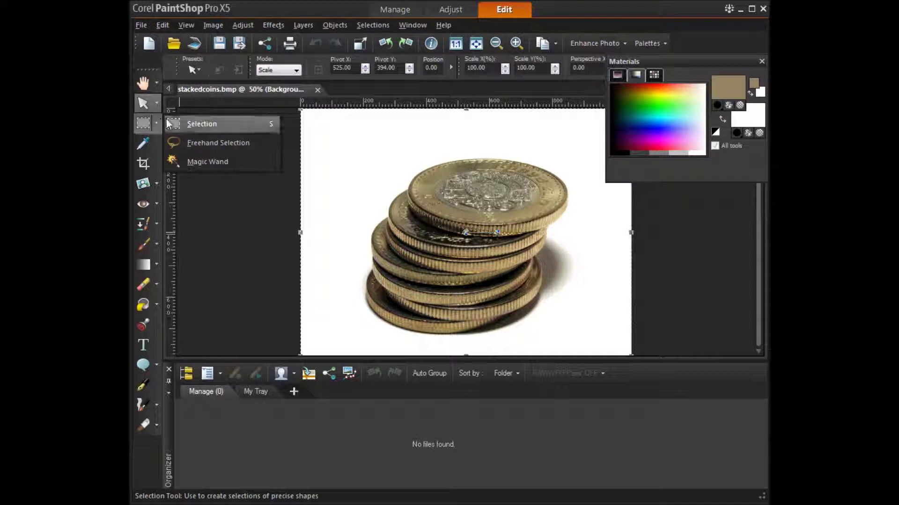
left_click(194, 125)
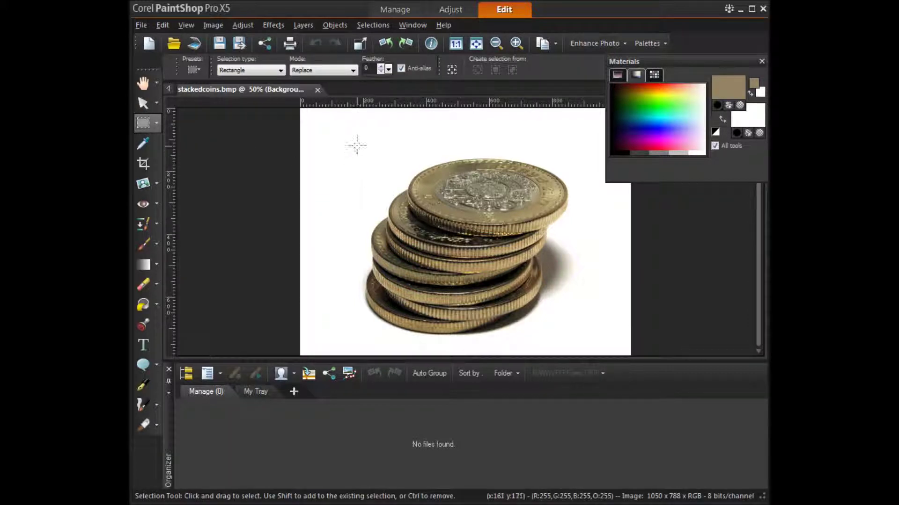
left_click_drag(356, 143, 580, 342)
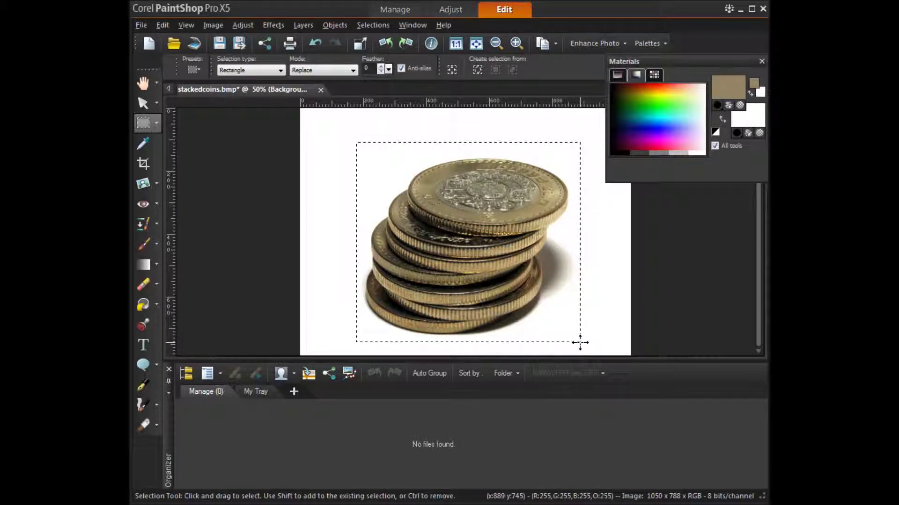
left_click(162, 26)
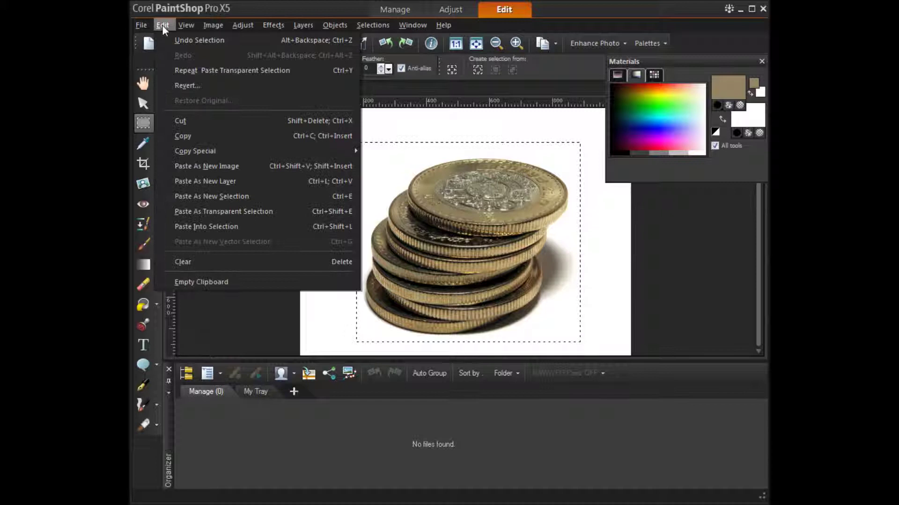
left_click(183, 136)
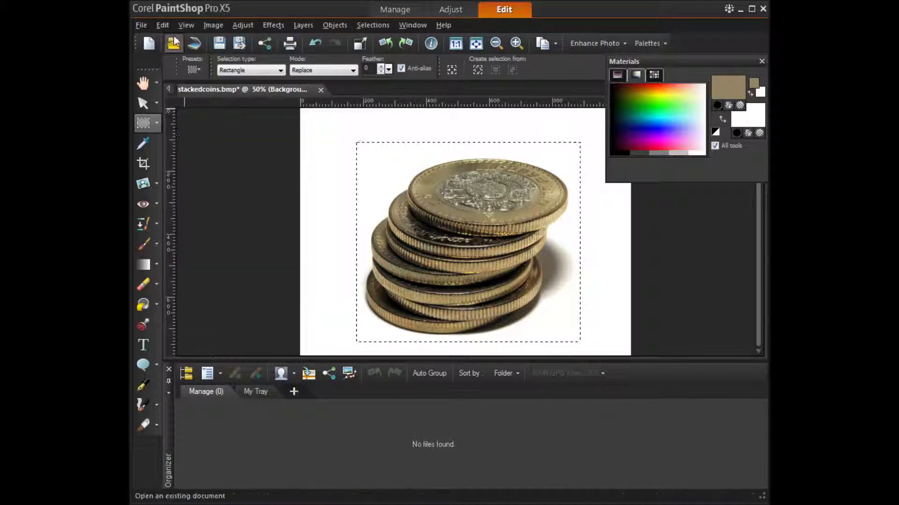
left_click(165, 25)
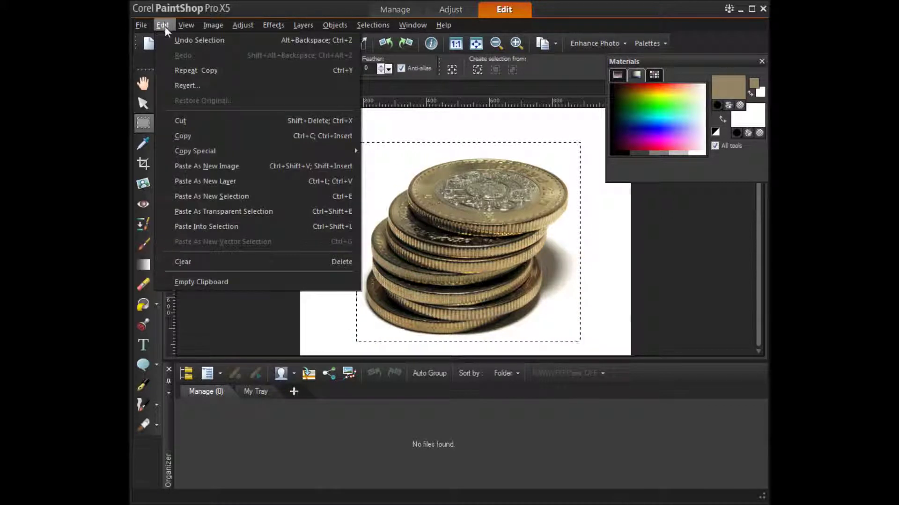
left_click(220, 165)
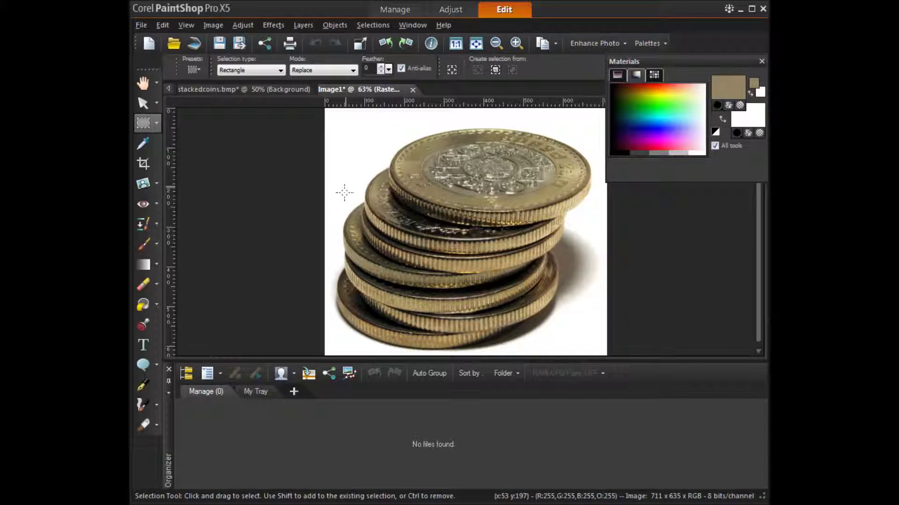
- Trace a freehand outline around the coins in Image1 and cut them out, leaving transparency
left_click(156, 122)
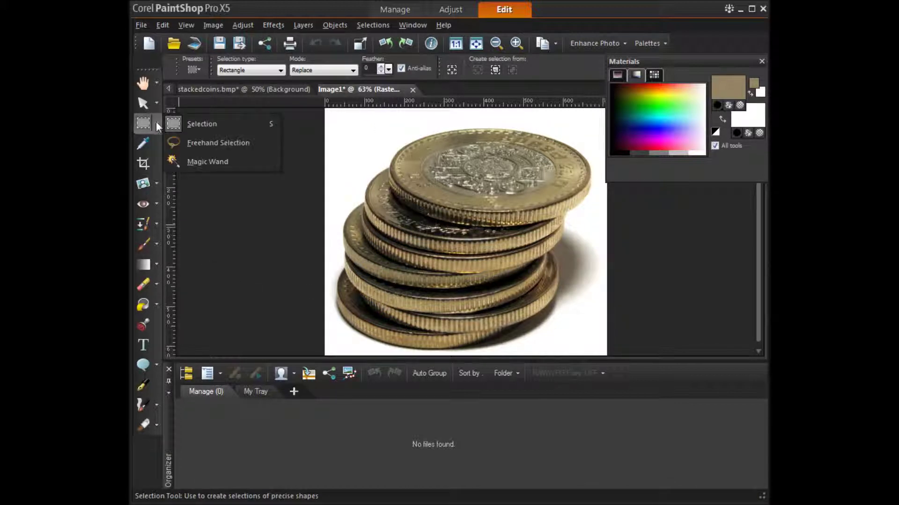
left_click(195, 142)
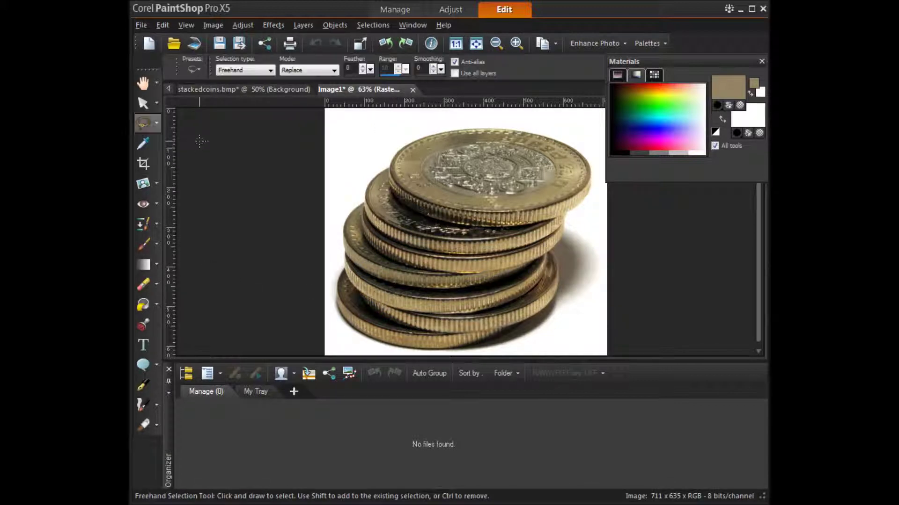
mouse_move(482, 347)
left_mouse_down()
mouse_move(516, 341)
mouse_move(547, 318)
mouse_move(569, 291)
mouse_move(592, 283)
mouse_move(602, 254)
mouse_move(580, 218)
mouse_move(594, 190)
mouse_move(594, 146)
mouse_move(539, 123)
mouse_move(456, 121)
mouse_move(390, 141)
mouse_move(336, 232)
mouse_move(332, 298)
mouse_move(340, 330)
mouse_move(398, 351)
mouse_move(485, 350)
left_mouse_up()
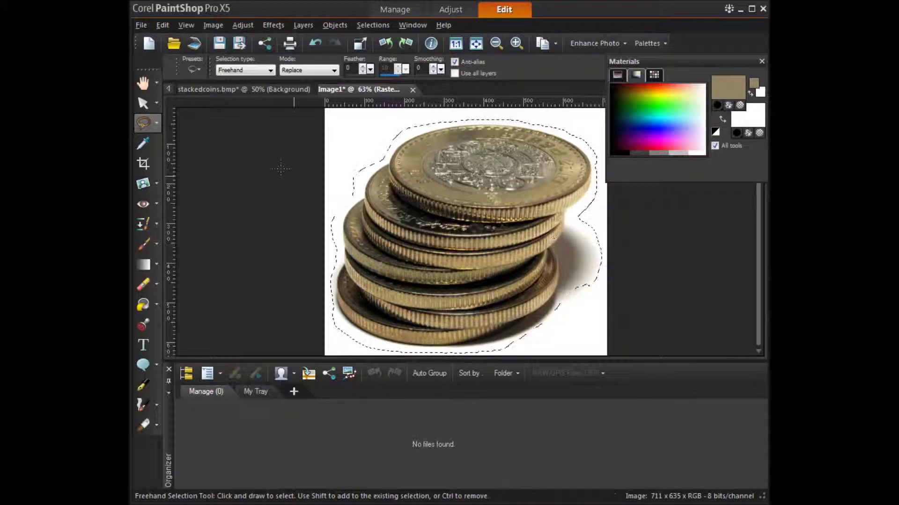
left_click(163, 24)
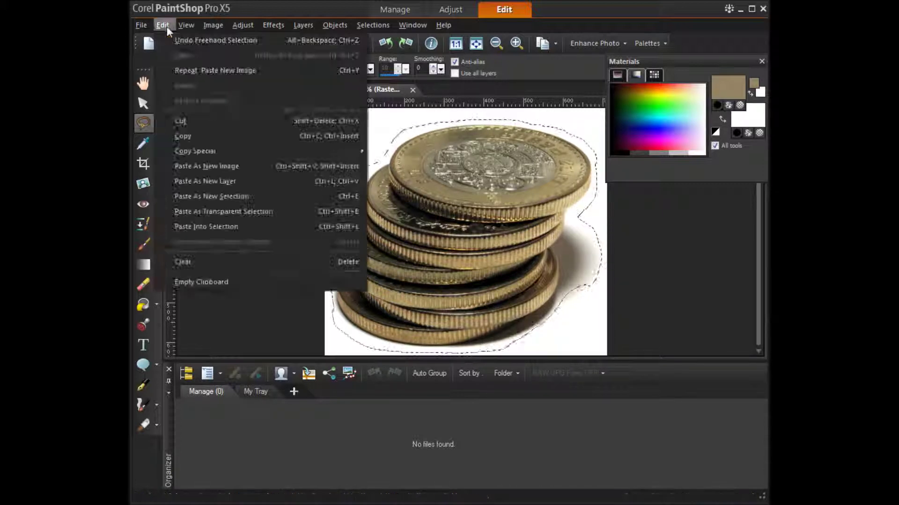
left_click(179, 121)
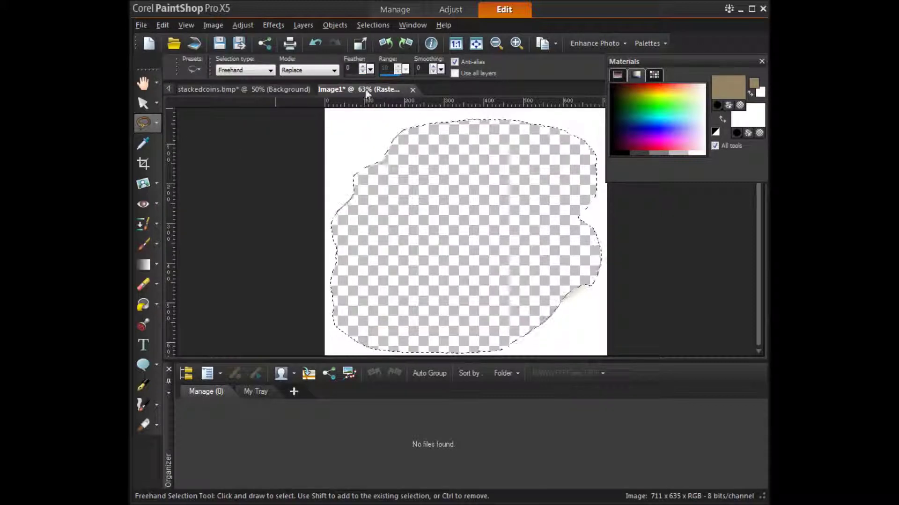
- Paste the coin stack transparently into stackedcoins.bmp, overlapping the original's right side, and deselect
left_click(288, 89)
left_click(164, 26)
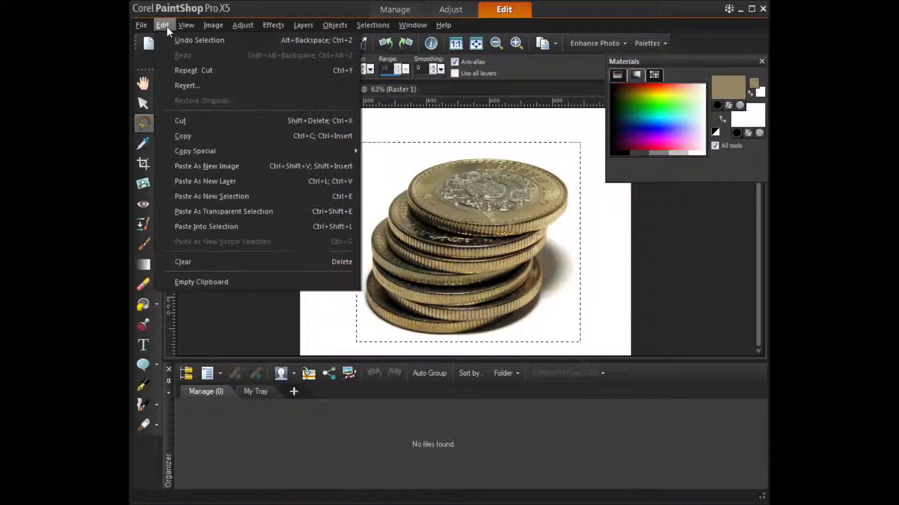
left_click(202, 212)
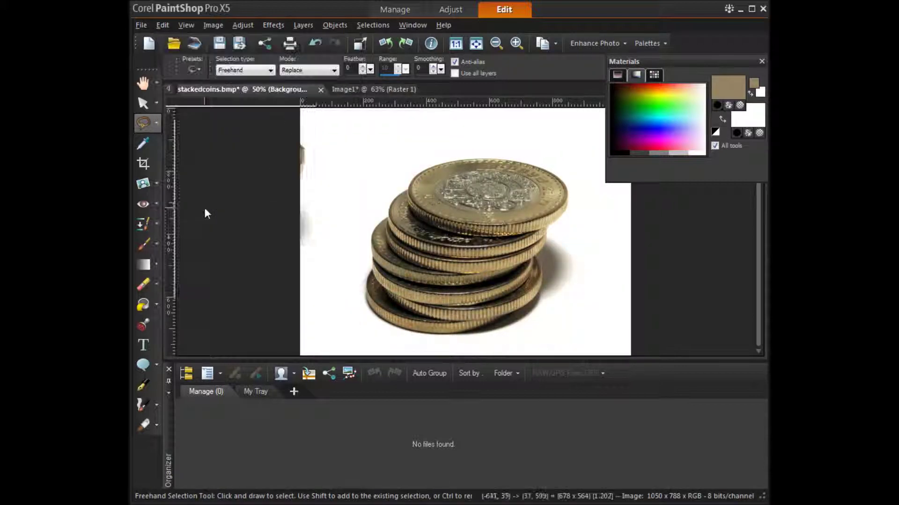
left_click(376, 228)
left_click_drag(376, 228, 524, 263)
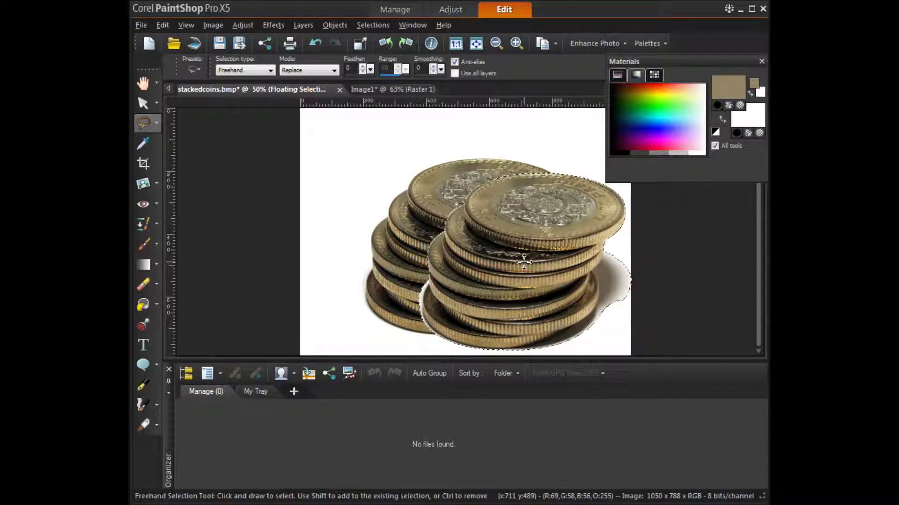
key("ctrl+d")
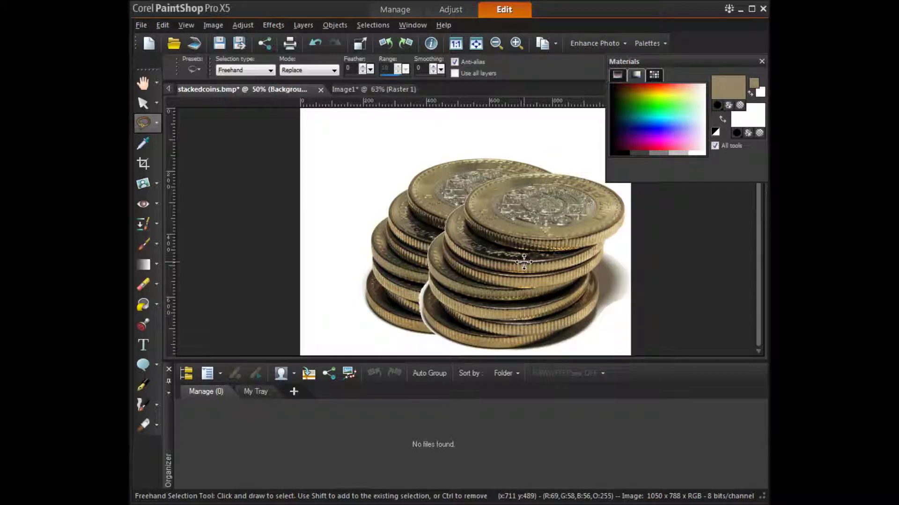
left_click(158, 122)
left_click(173, 124)
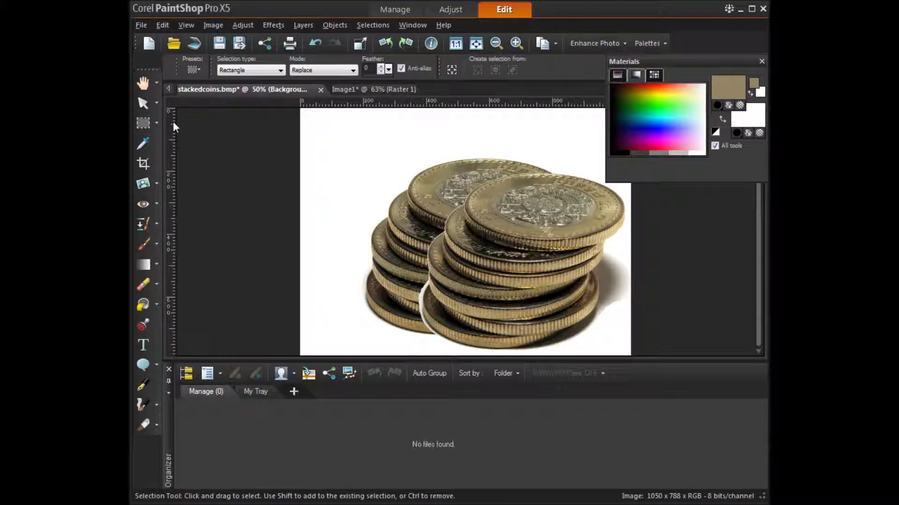